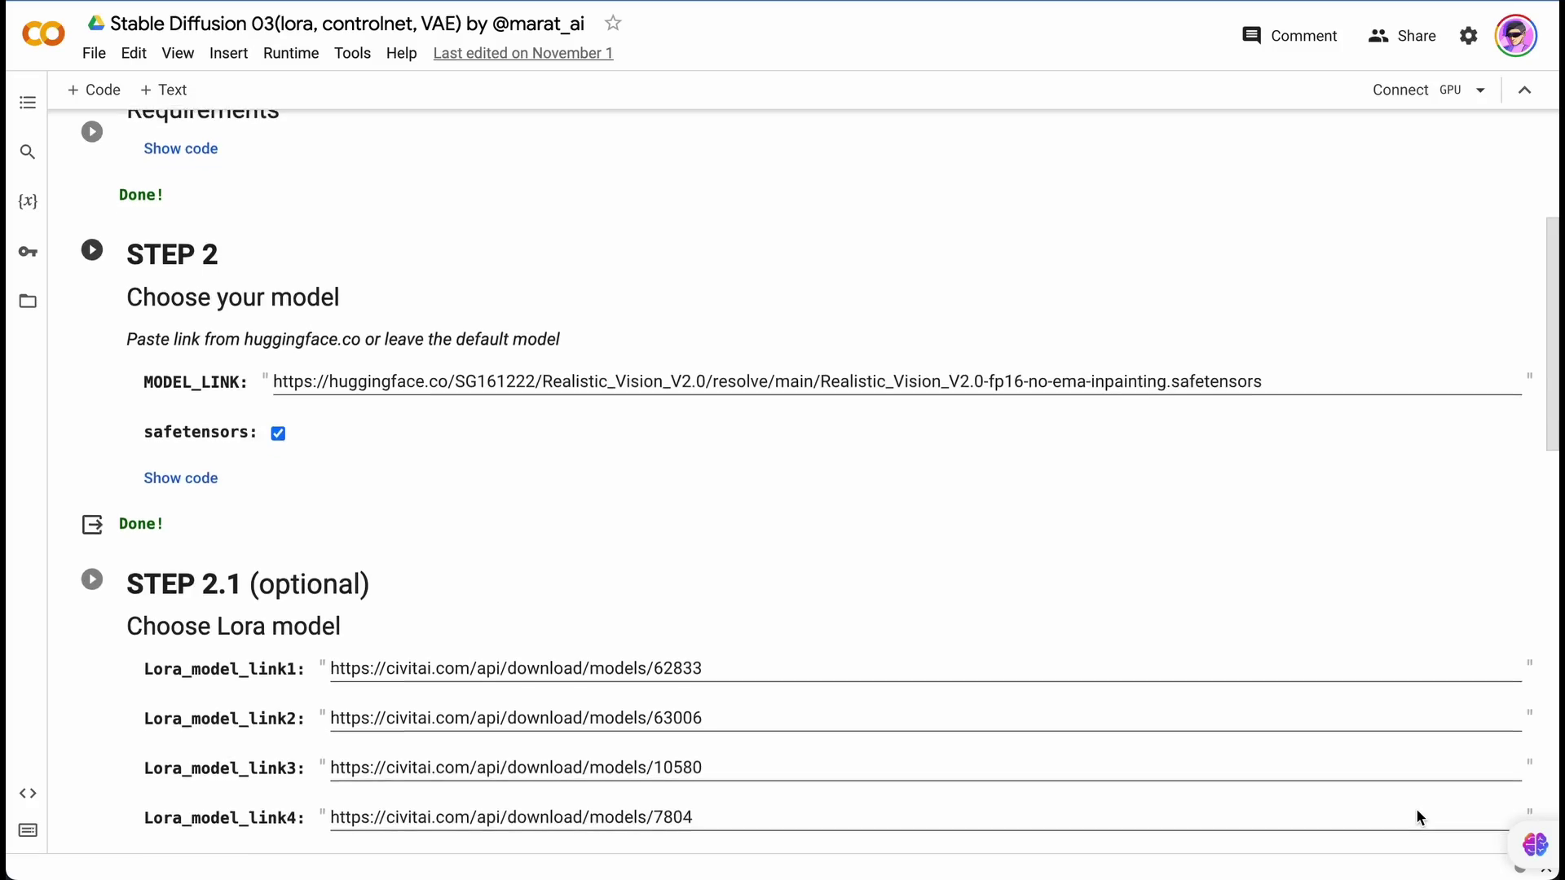
scroll(1417, 815, down, 6)
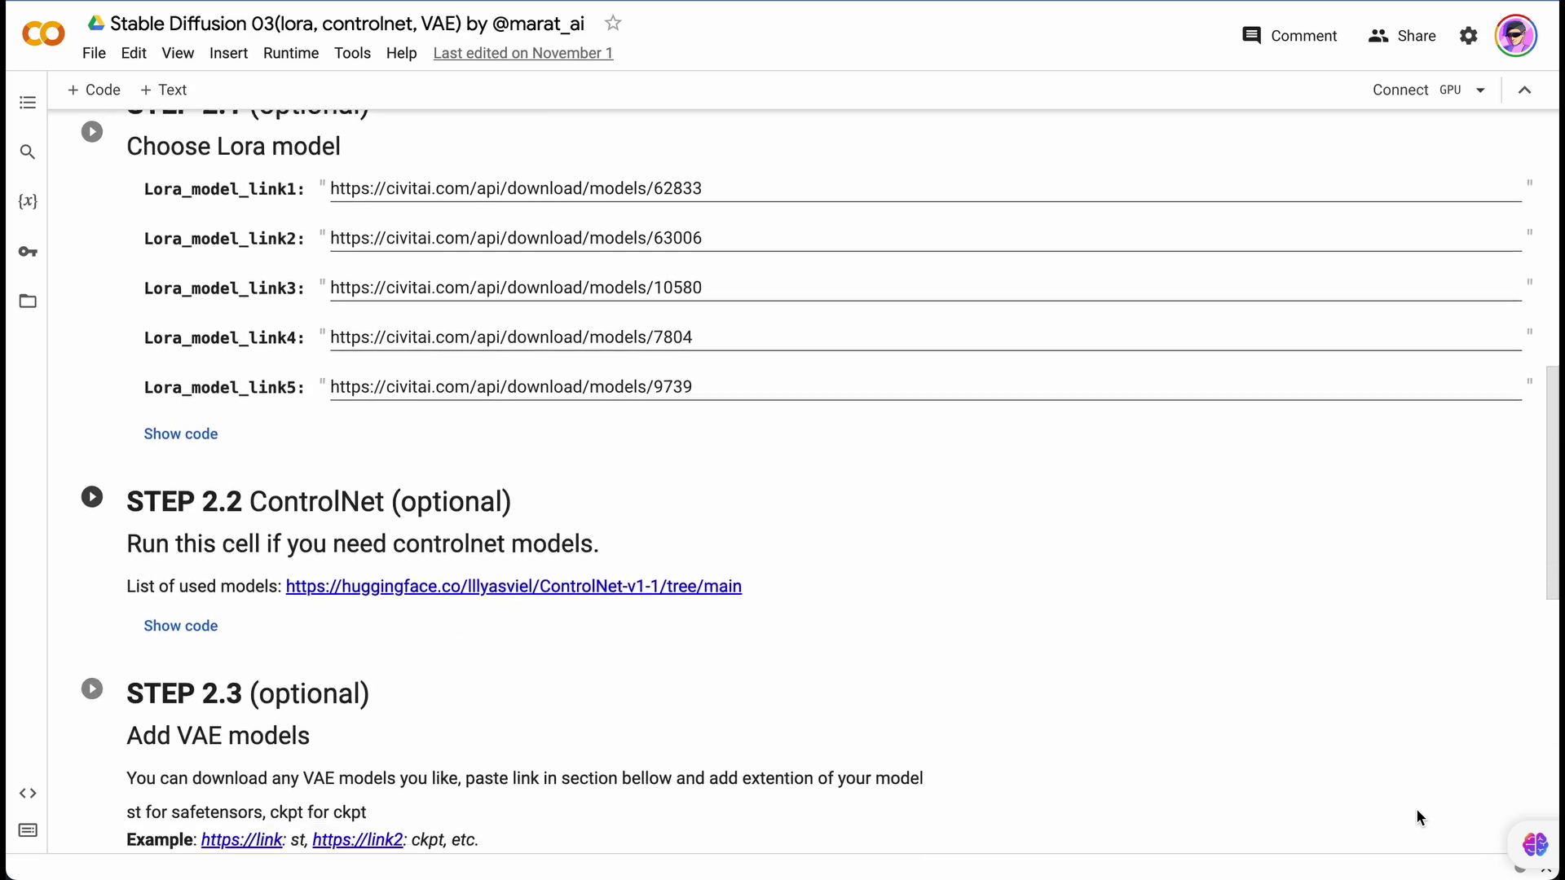
scroll(1417, 811, down, 4)
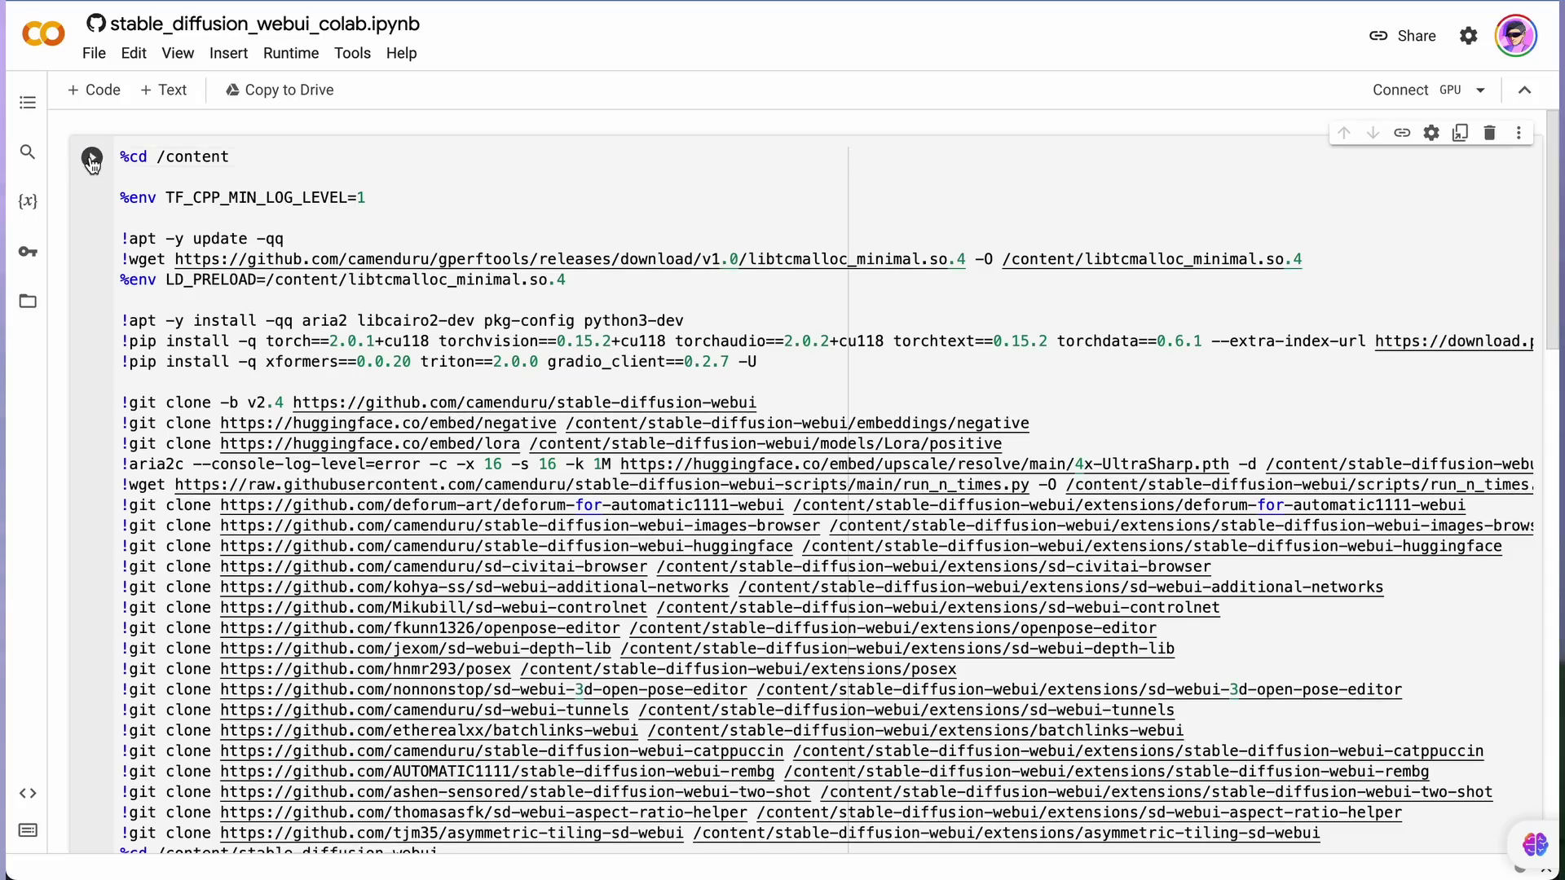
Step: Run the setup cell and highlight the warning that disallowed code may terminate the runtime
click(91, 158)
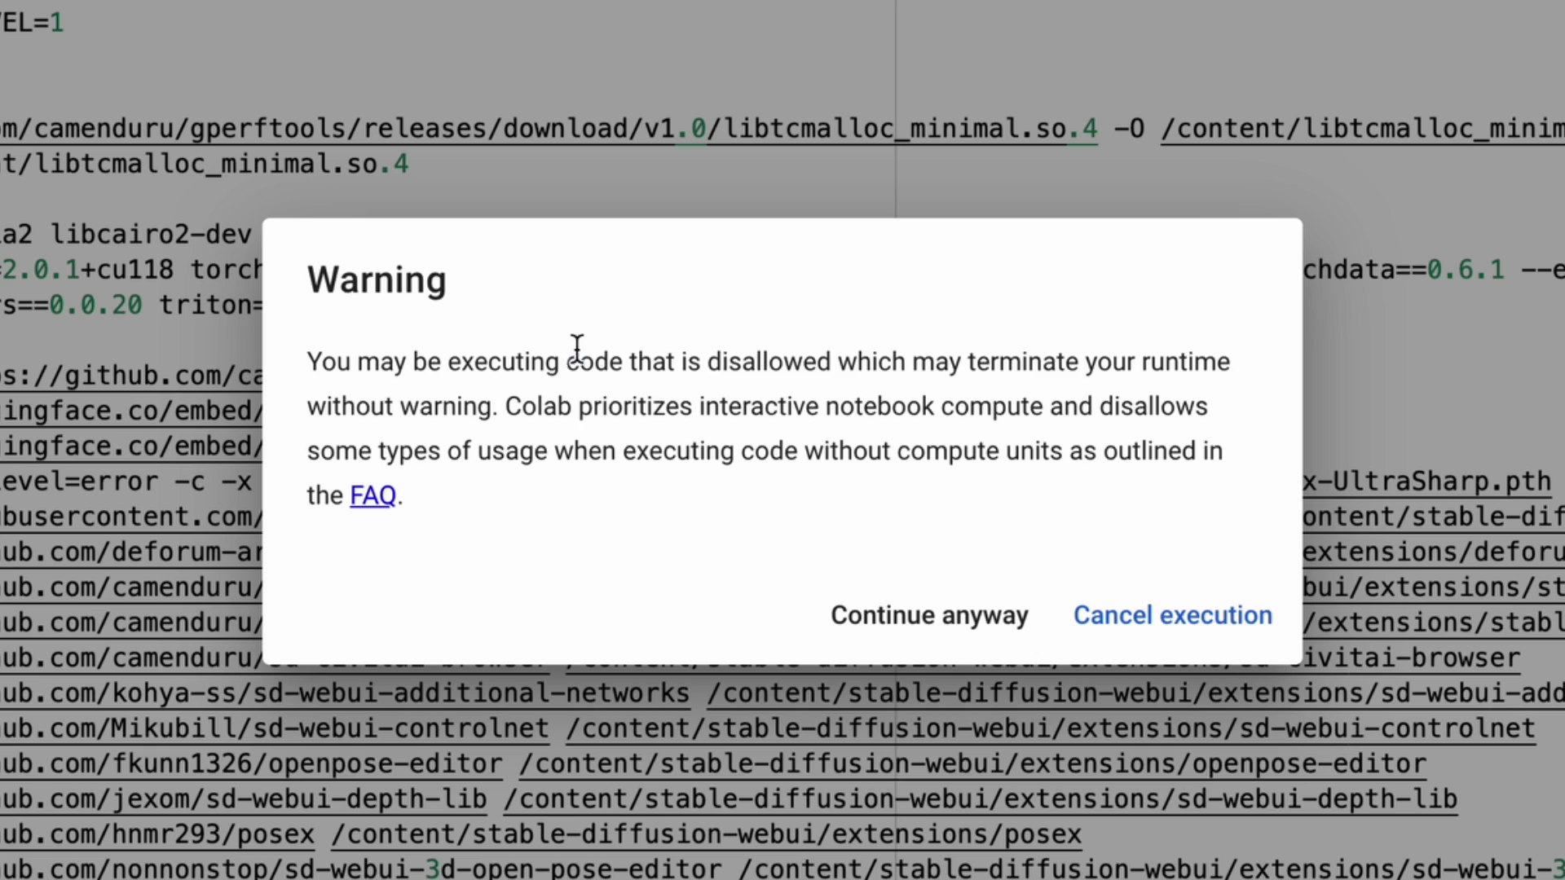
drag(659, 395, 850, 421)
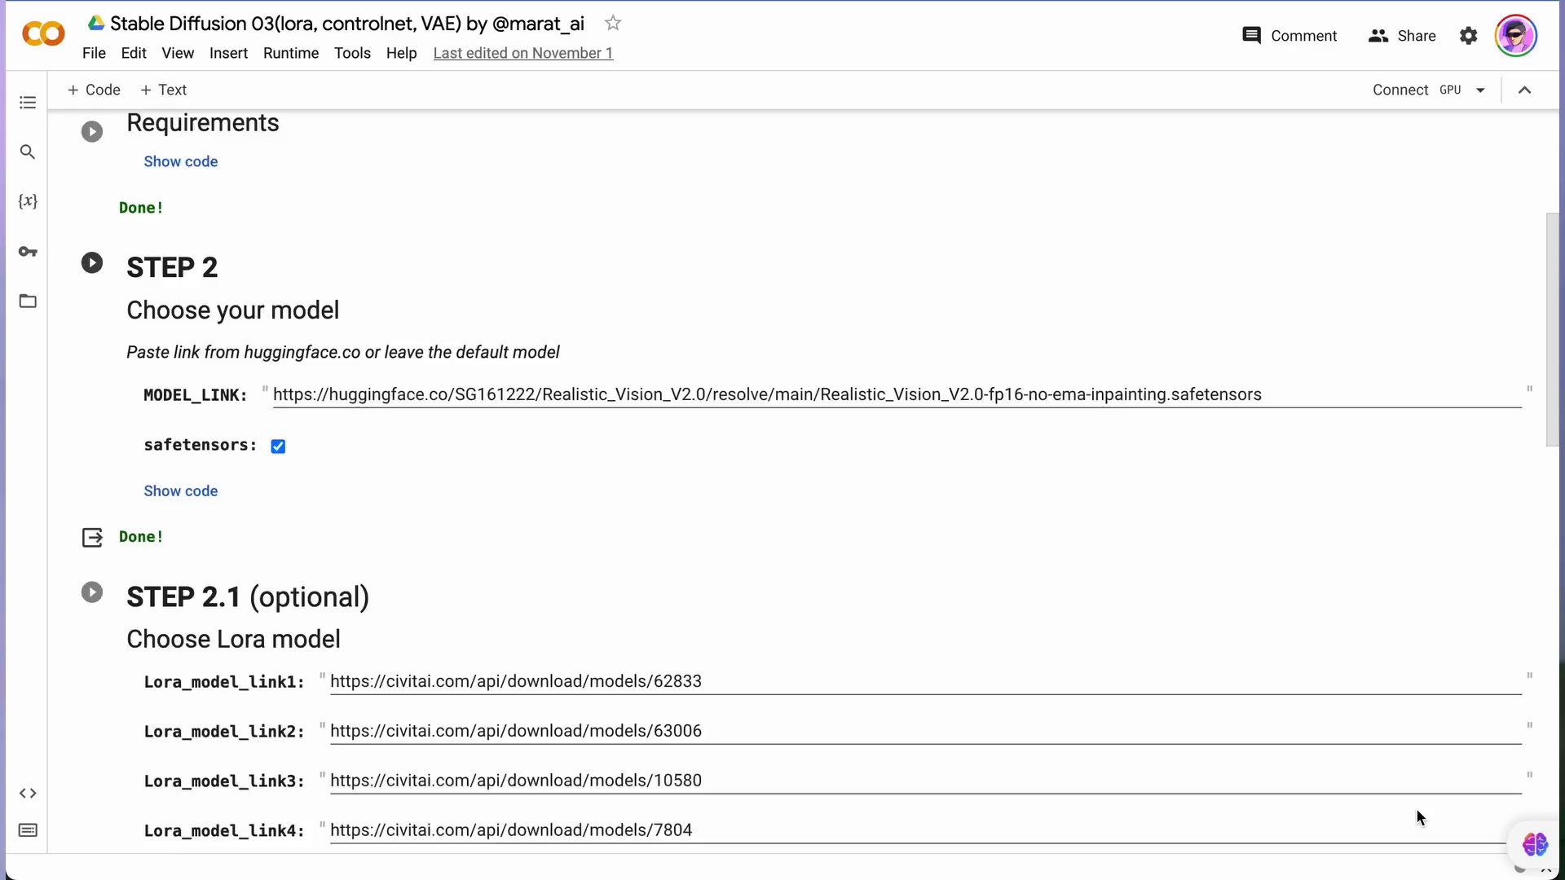
Step: Scroll to the Colab Pro plan and highlight '100 compute units per month'
scroll(1415, 809, down, 2)
scroll(1416, 808, down, 7)
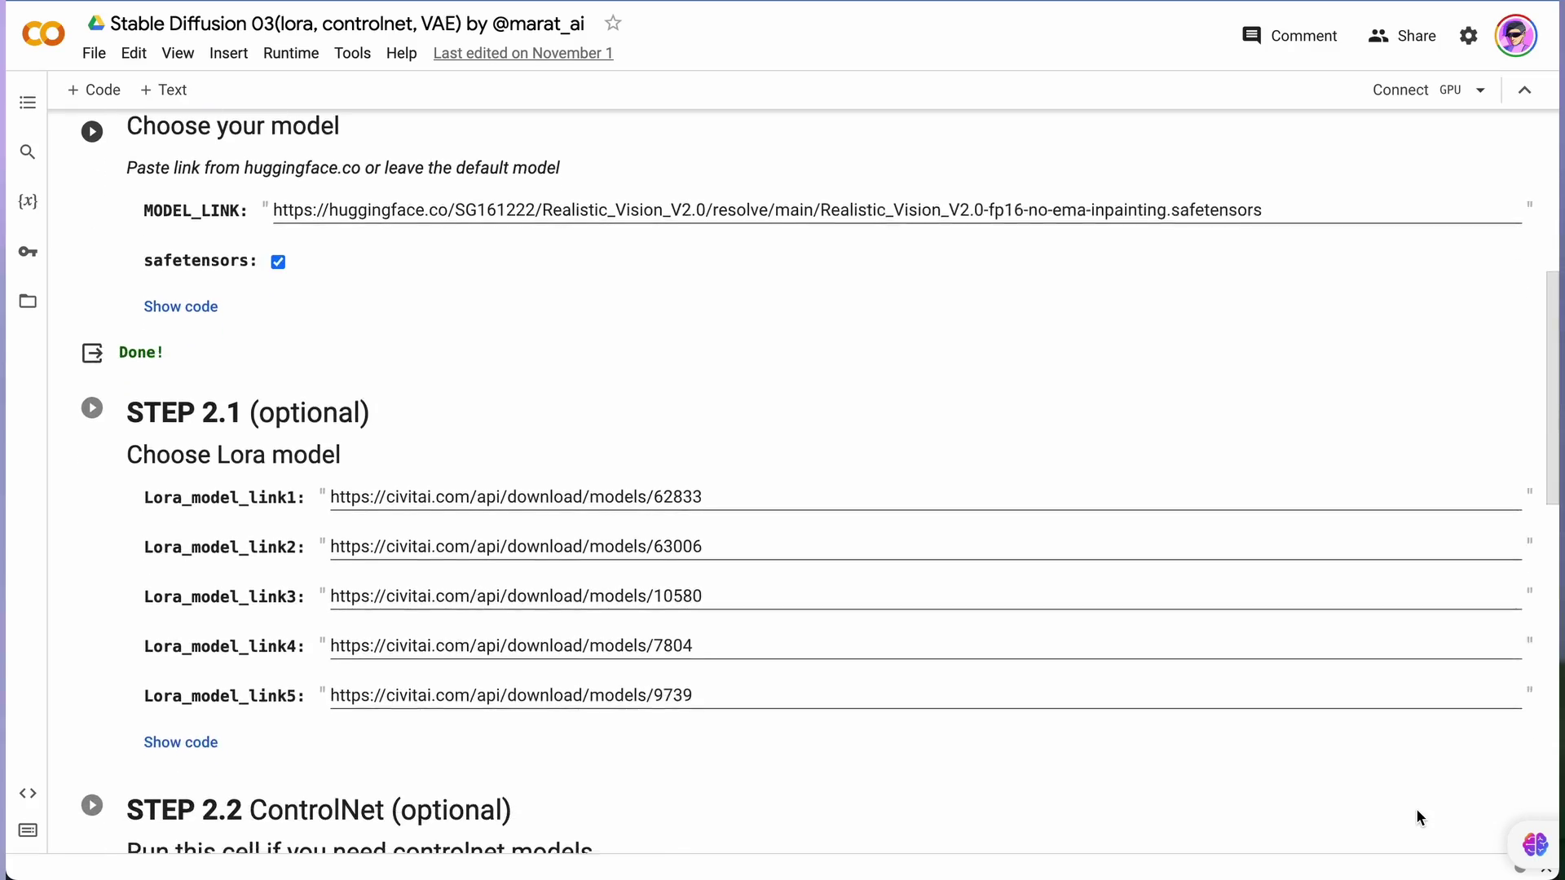
scroll(1417, 818, down, 2)
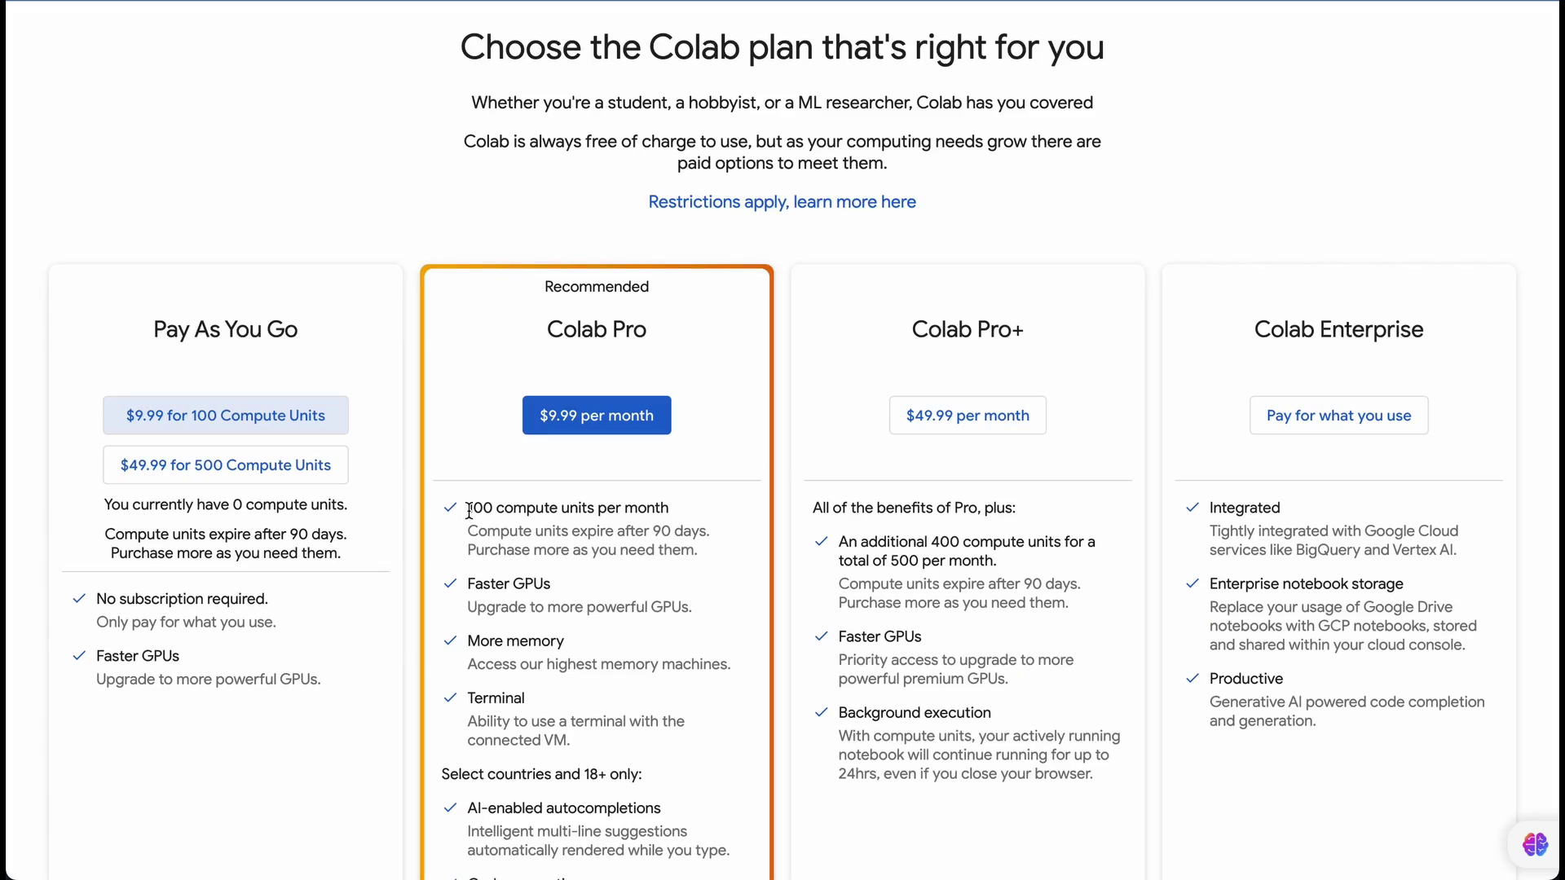
drag(470, 511, 486, 511)
drag(631, 515, 673, 515)
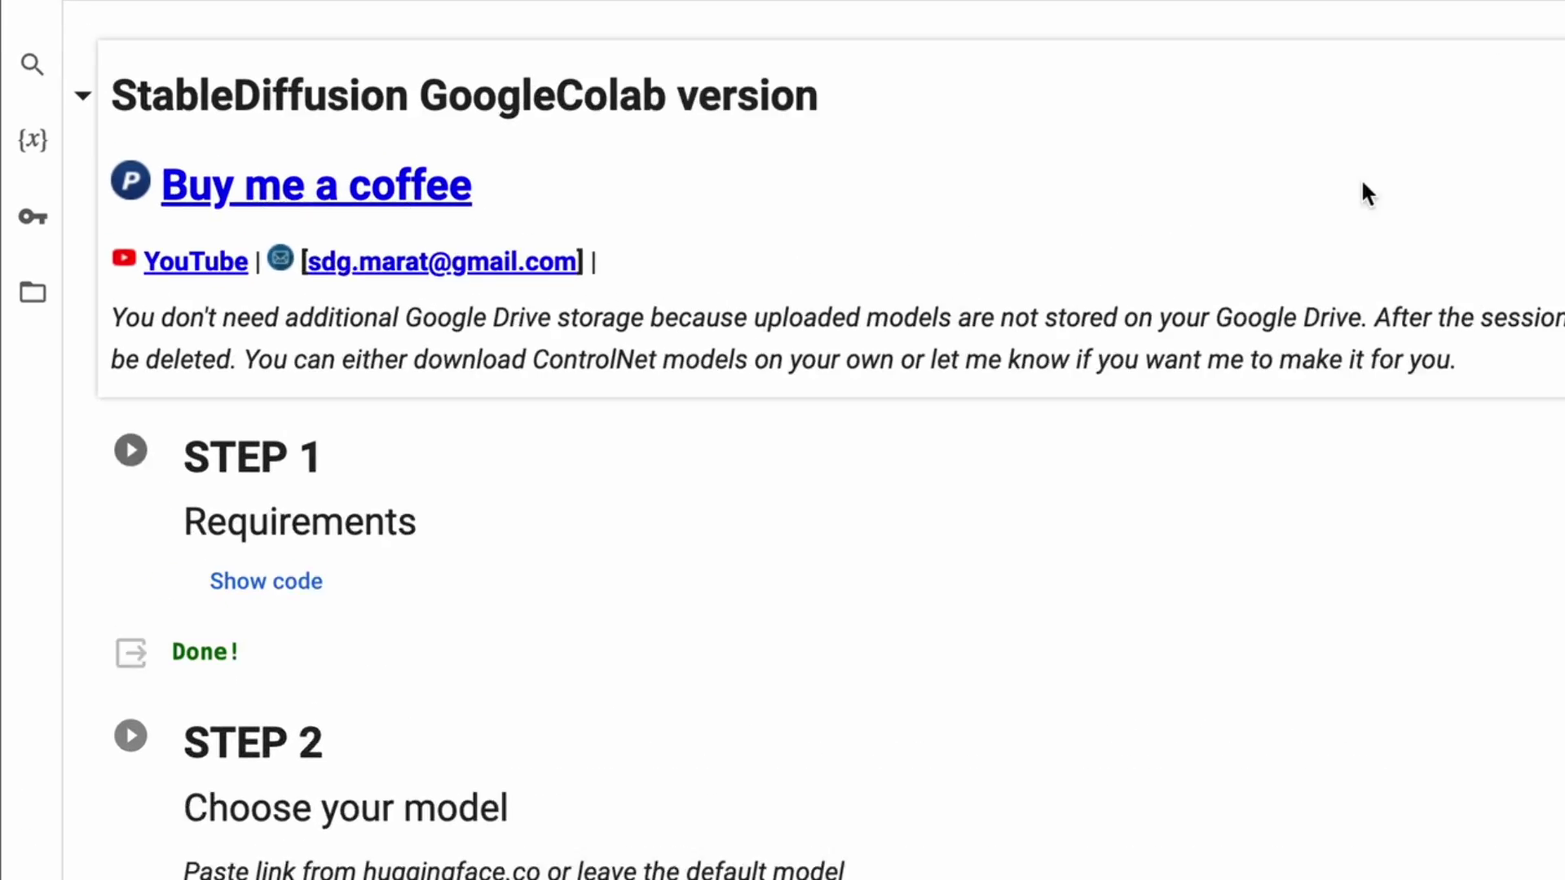
Step: Run STEP 1 Requirements, then queue the STEP 2.1 LoRA, 2.2 ControlNet and 2.3 VAE cells
click(141, 469)
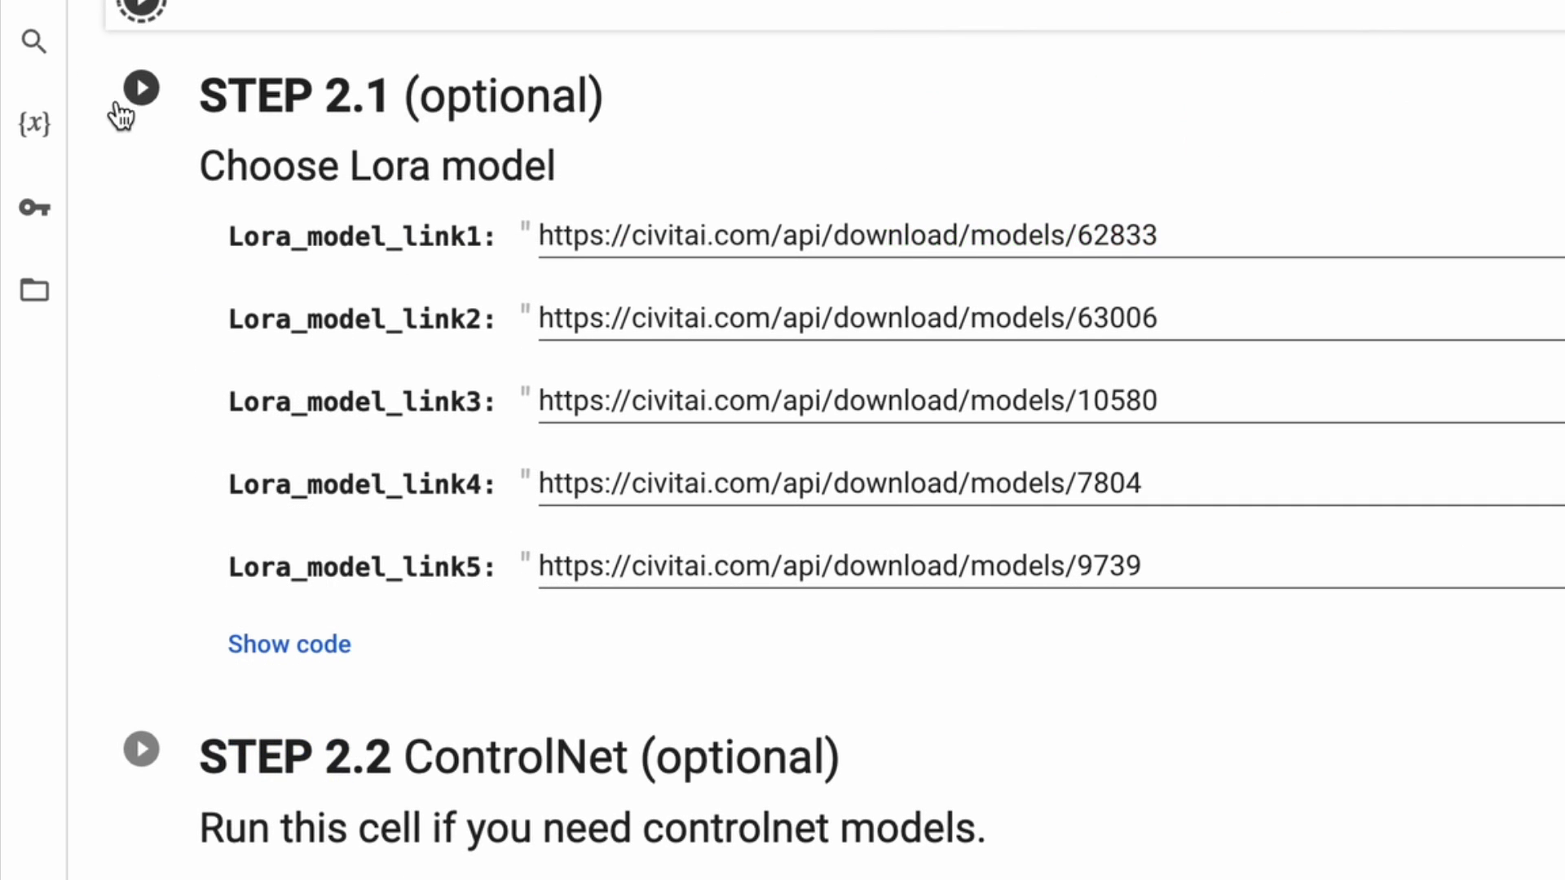
click(140, 90)
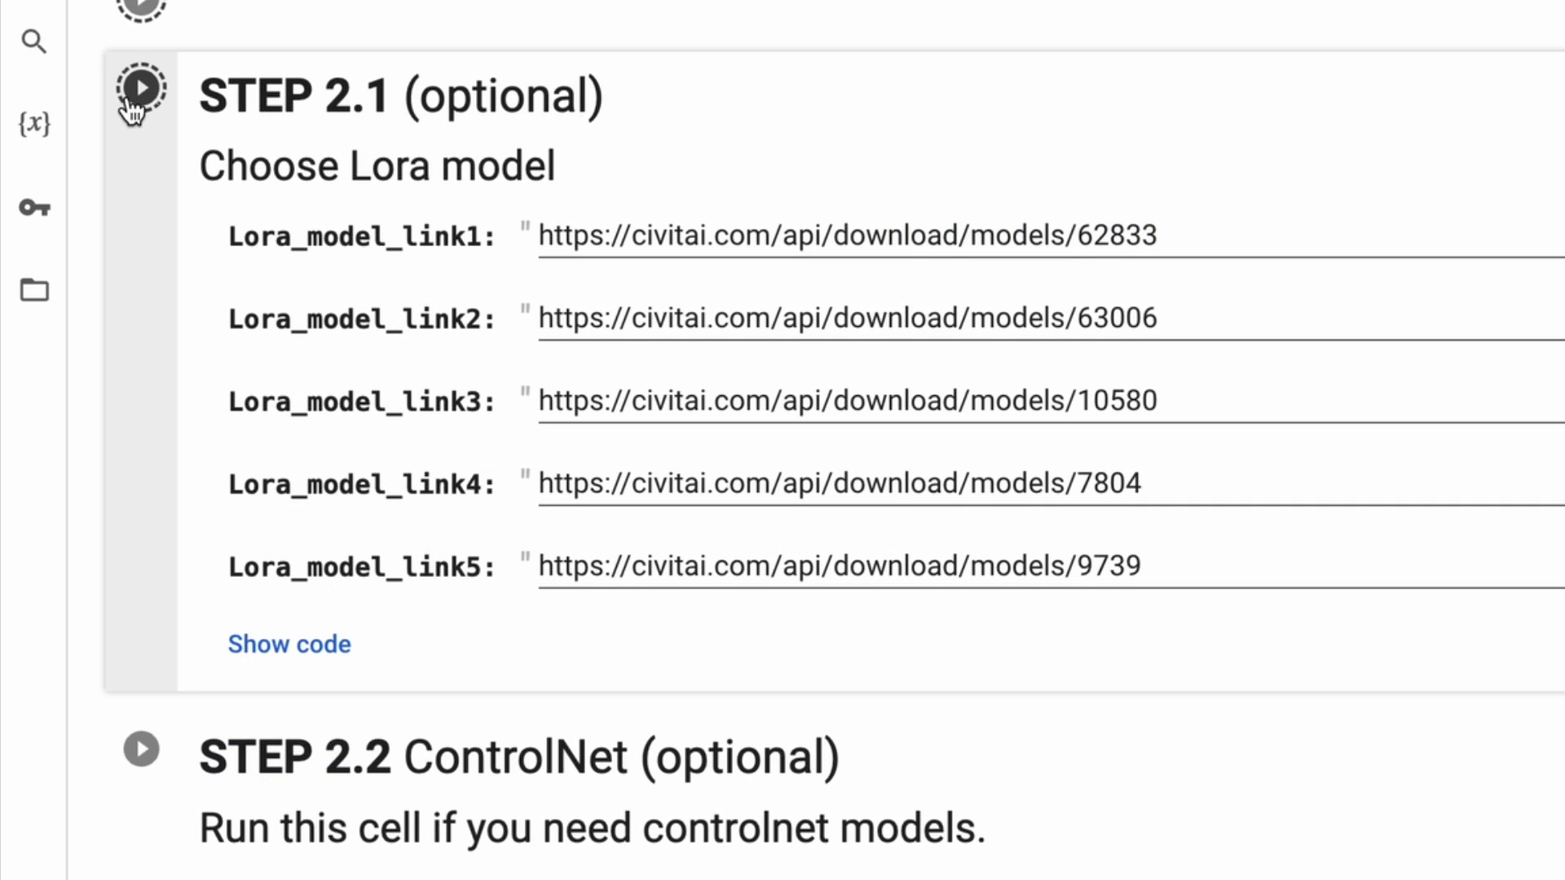
scroll(129, 99, down, 8)
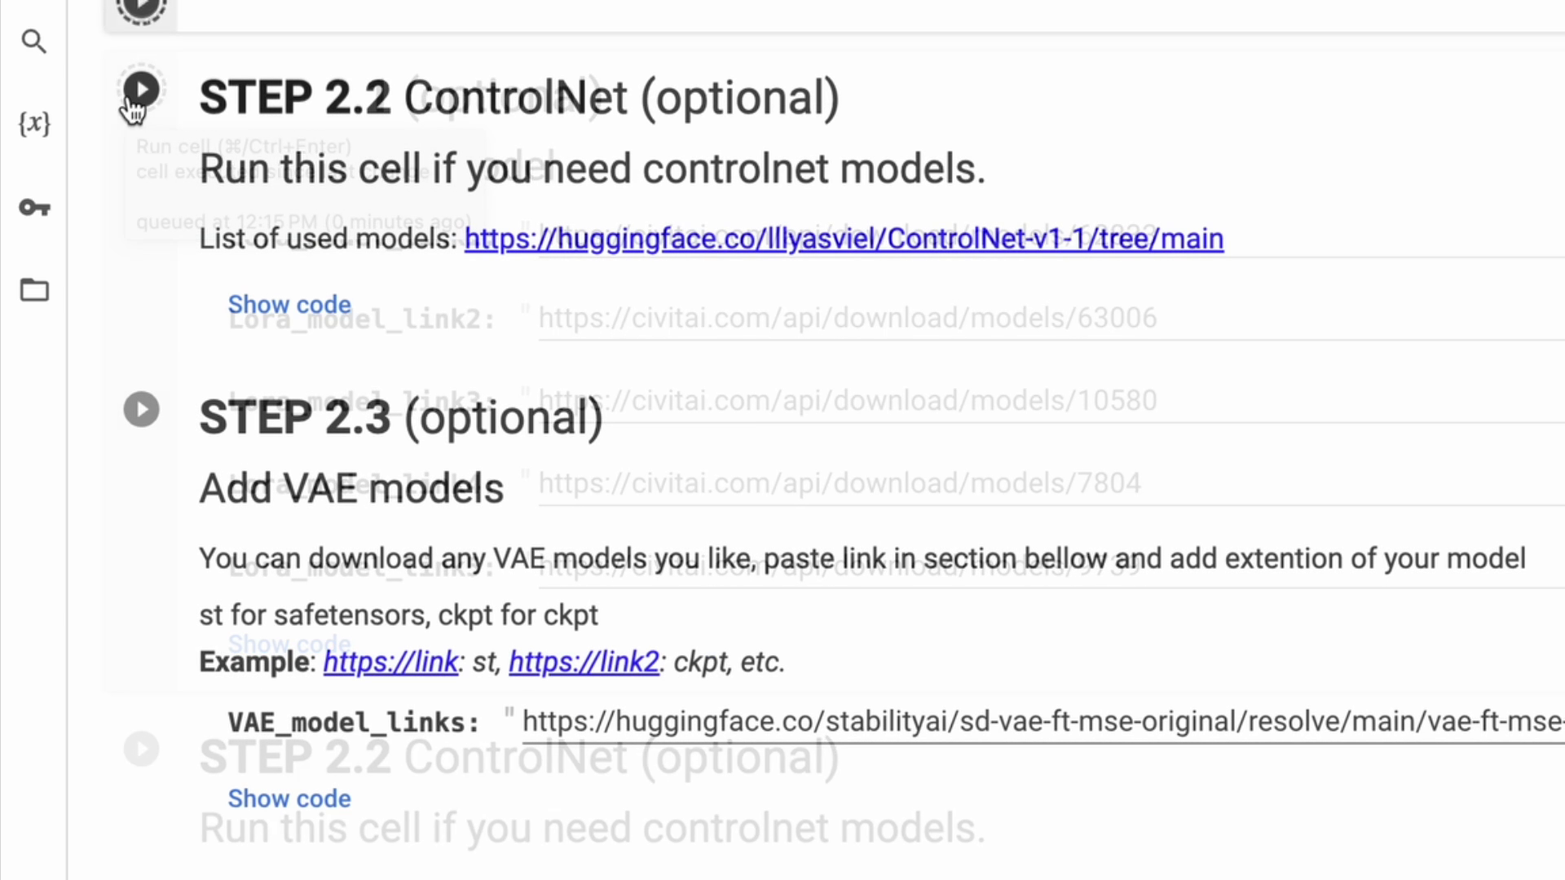
click(139, 89)
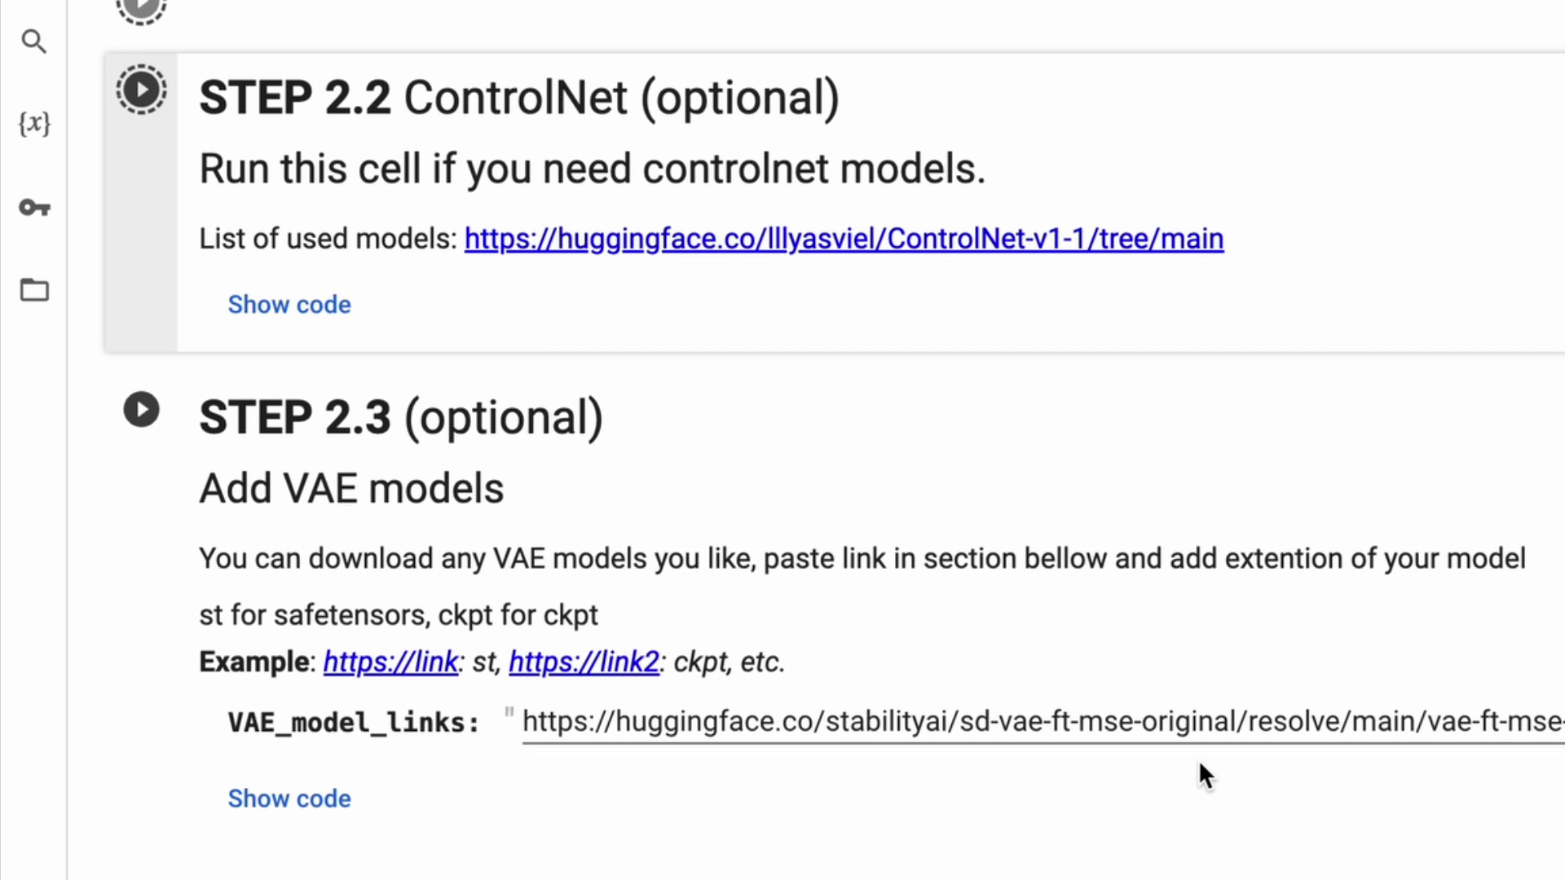
scroll(1198, 759, down, 5)
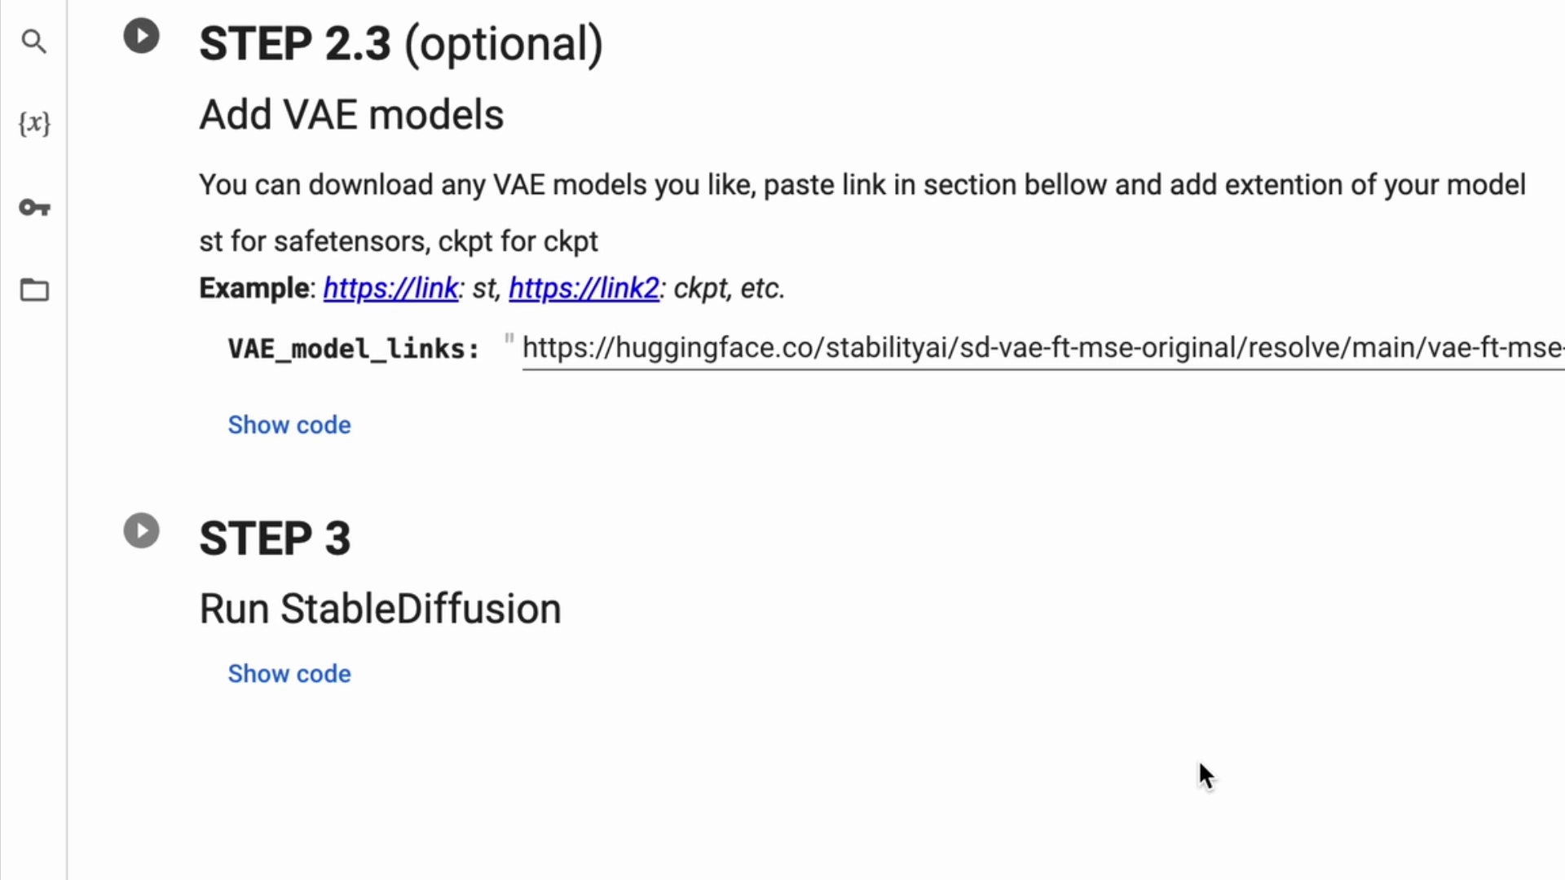
click(137, 39)
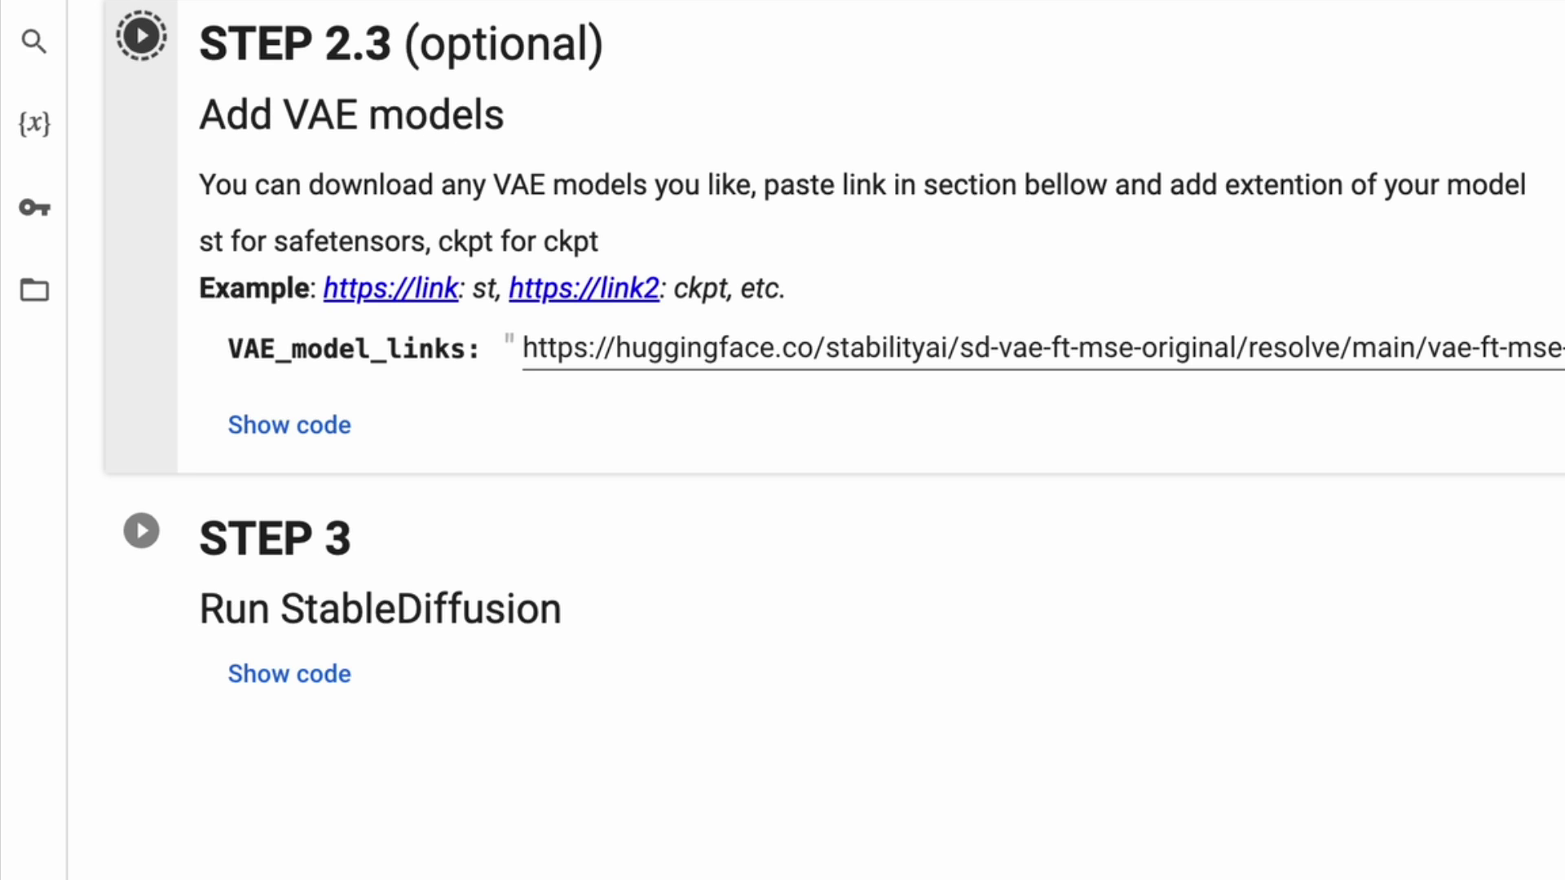
scroll(874, 795, down, 5)
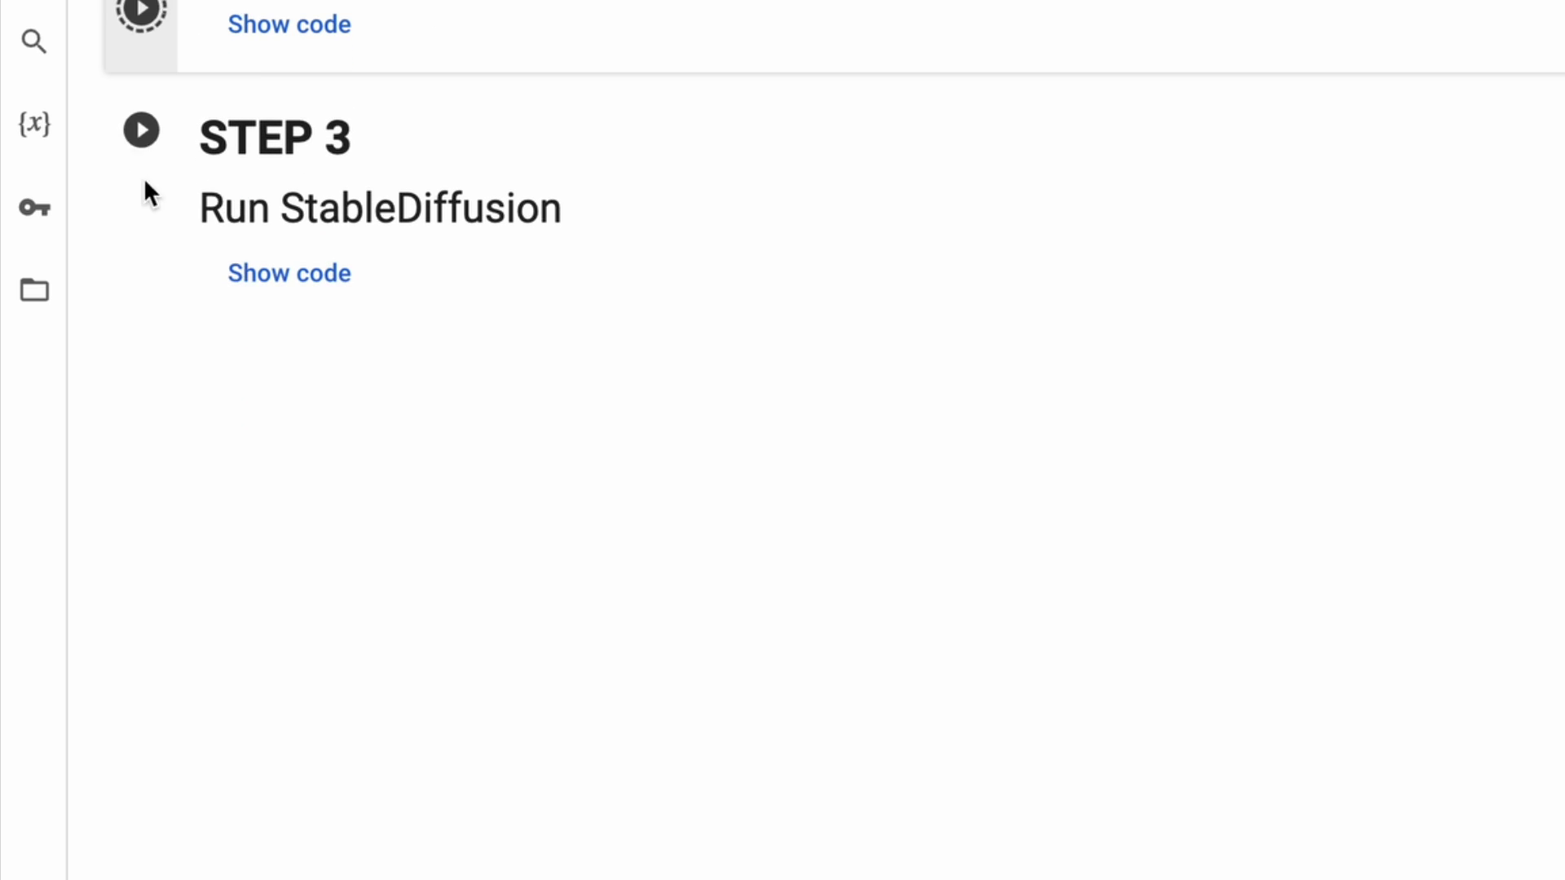
scroll(134, 196, up, 5)
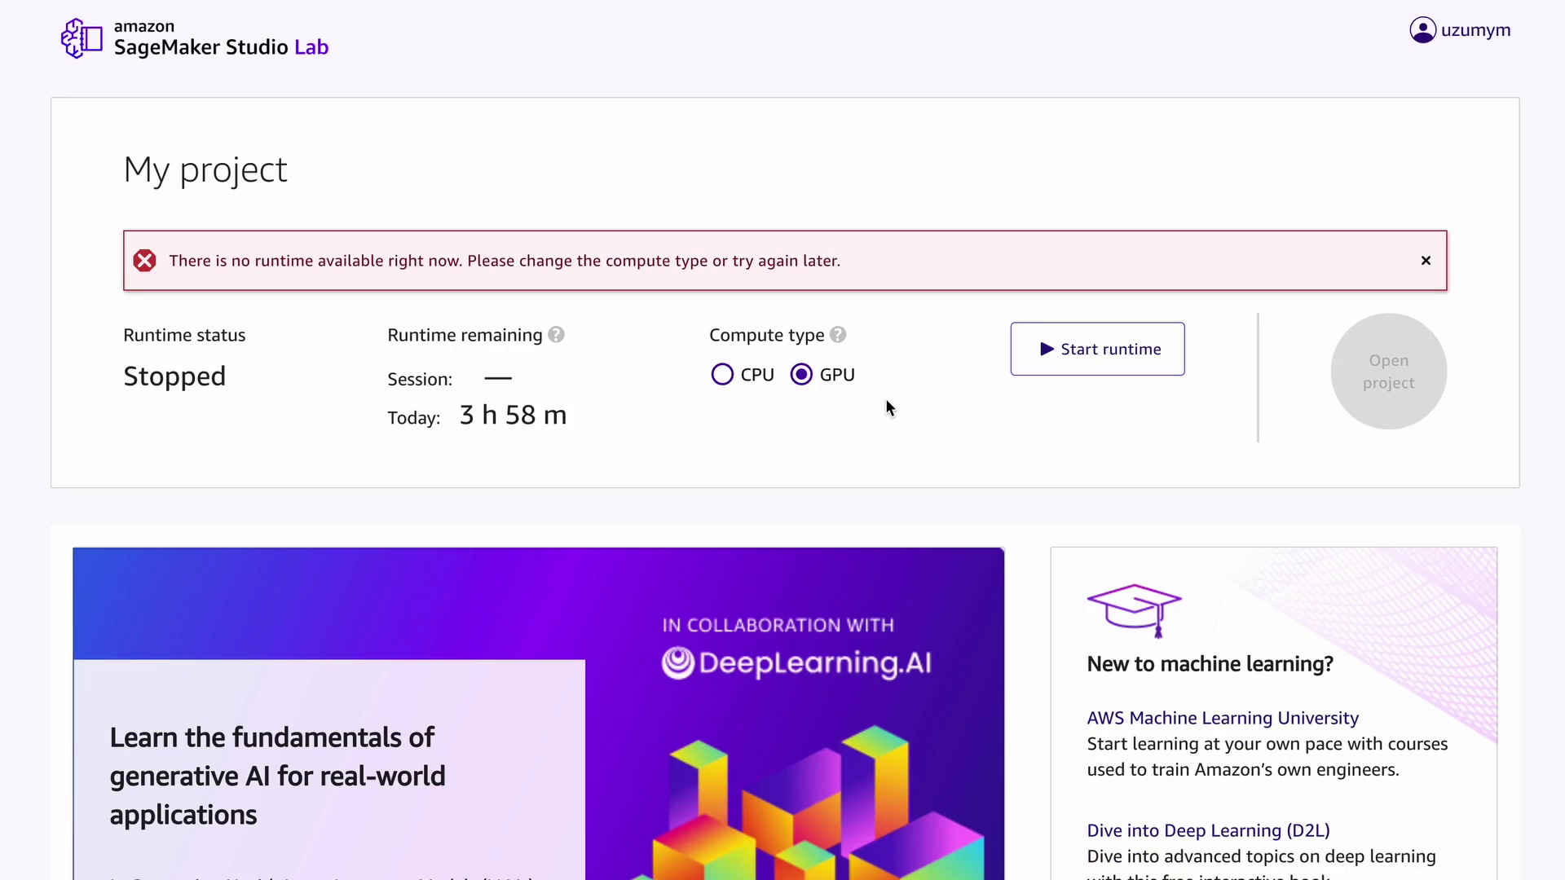
Step: Retry starting the GPU runtime three times until the puzzle verification appears
click(1043, 351)
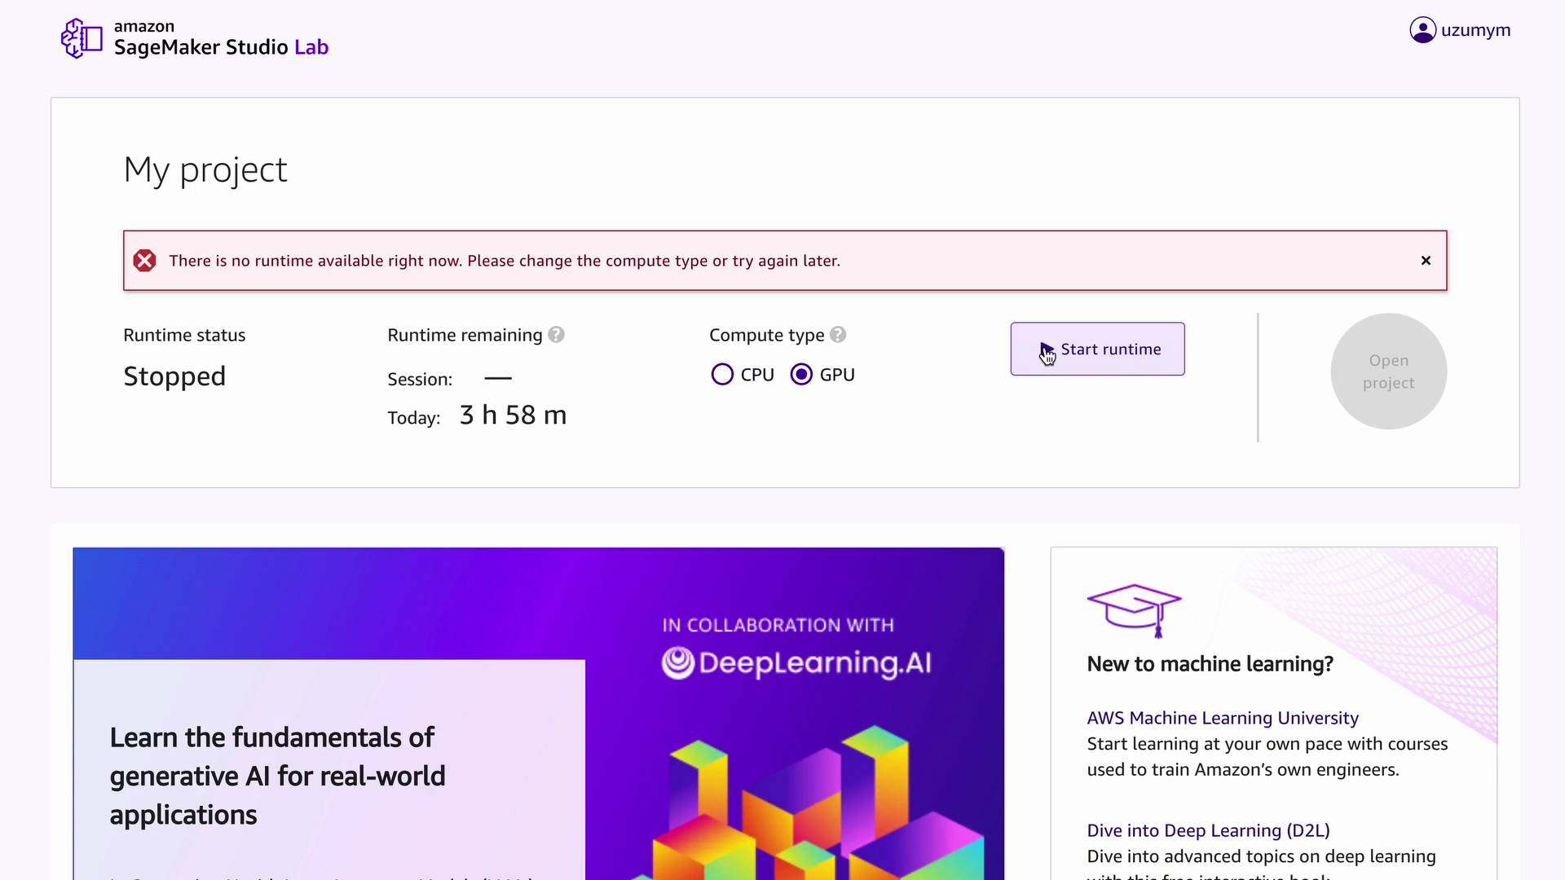
click(1045, 350)
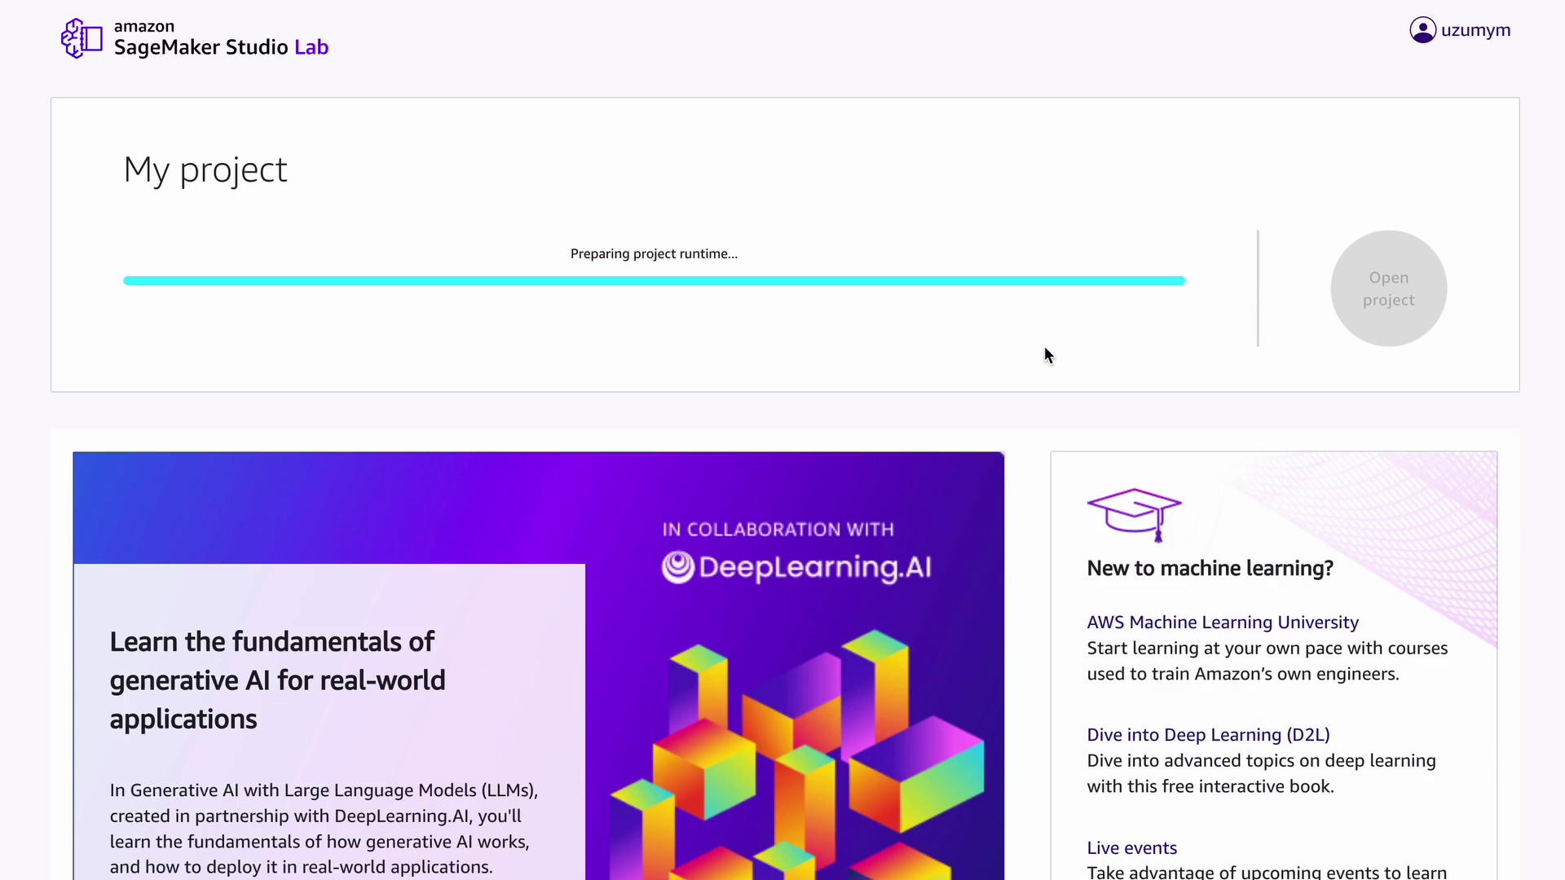
click(1044, 349)
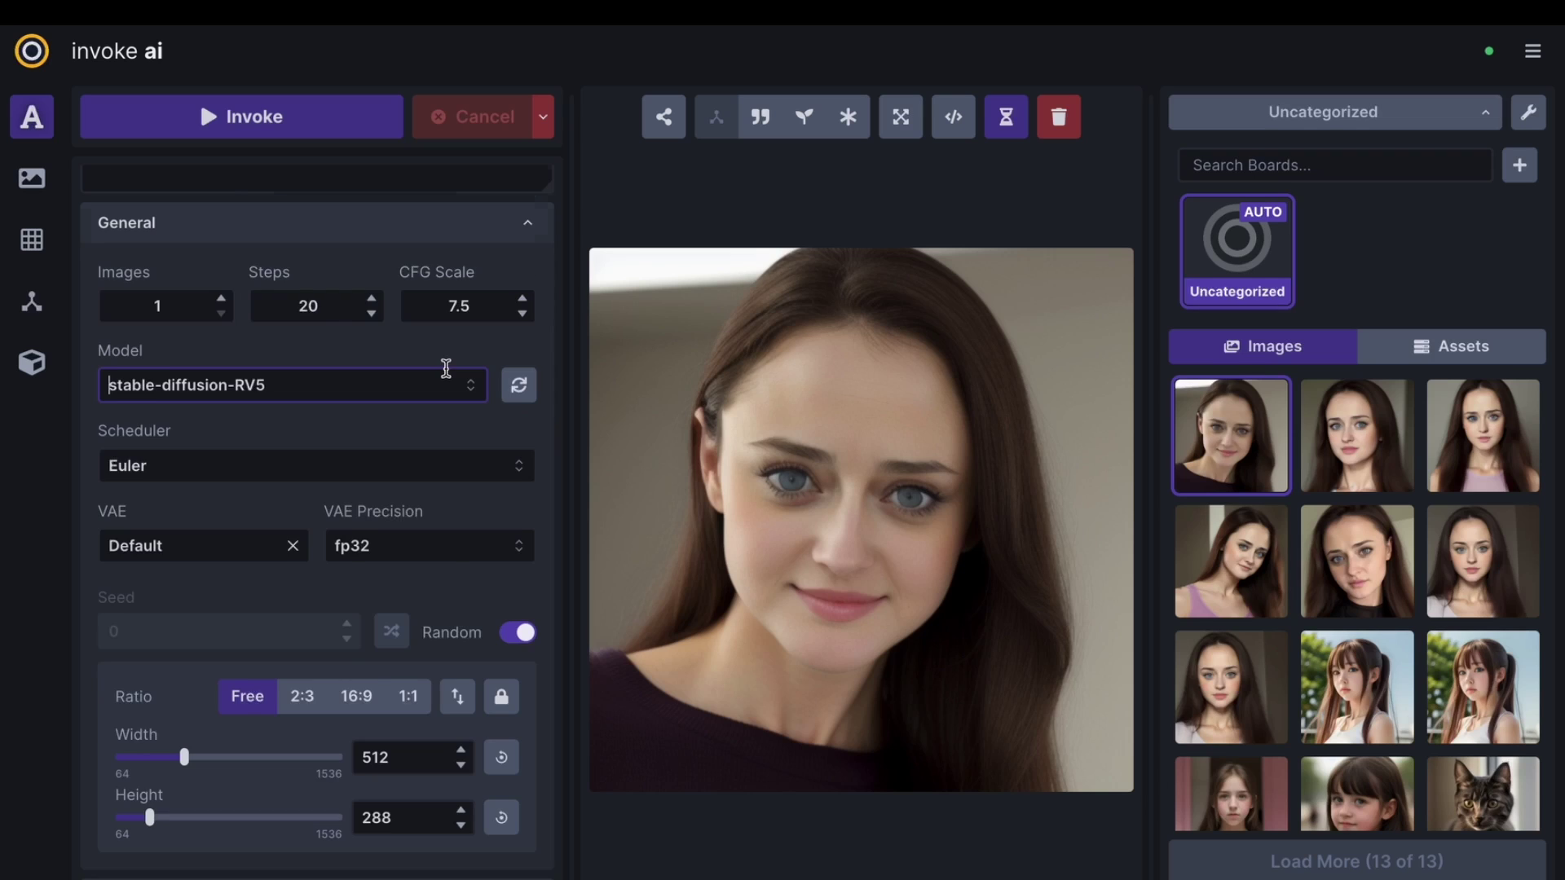
Step: Expand the LoRA panel and add edgArgentina_Doll_Likeness from the model list
scroll(405, 512, down, 3)
click(321, 715)
scroll(318, 717, down, 2)
click(313, 639)
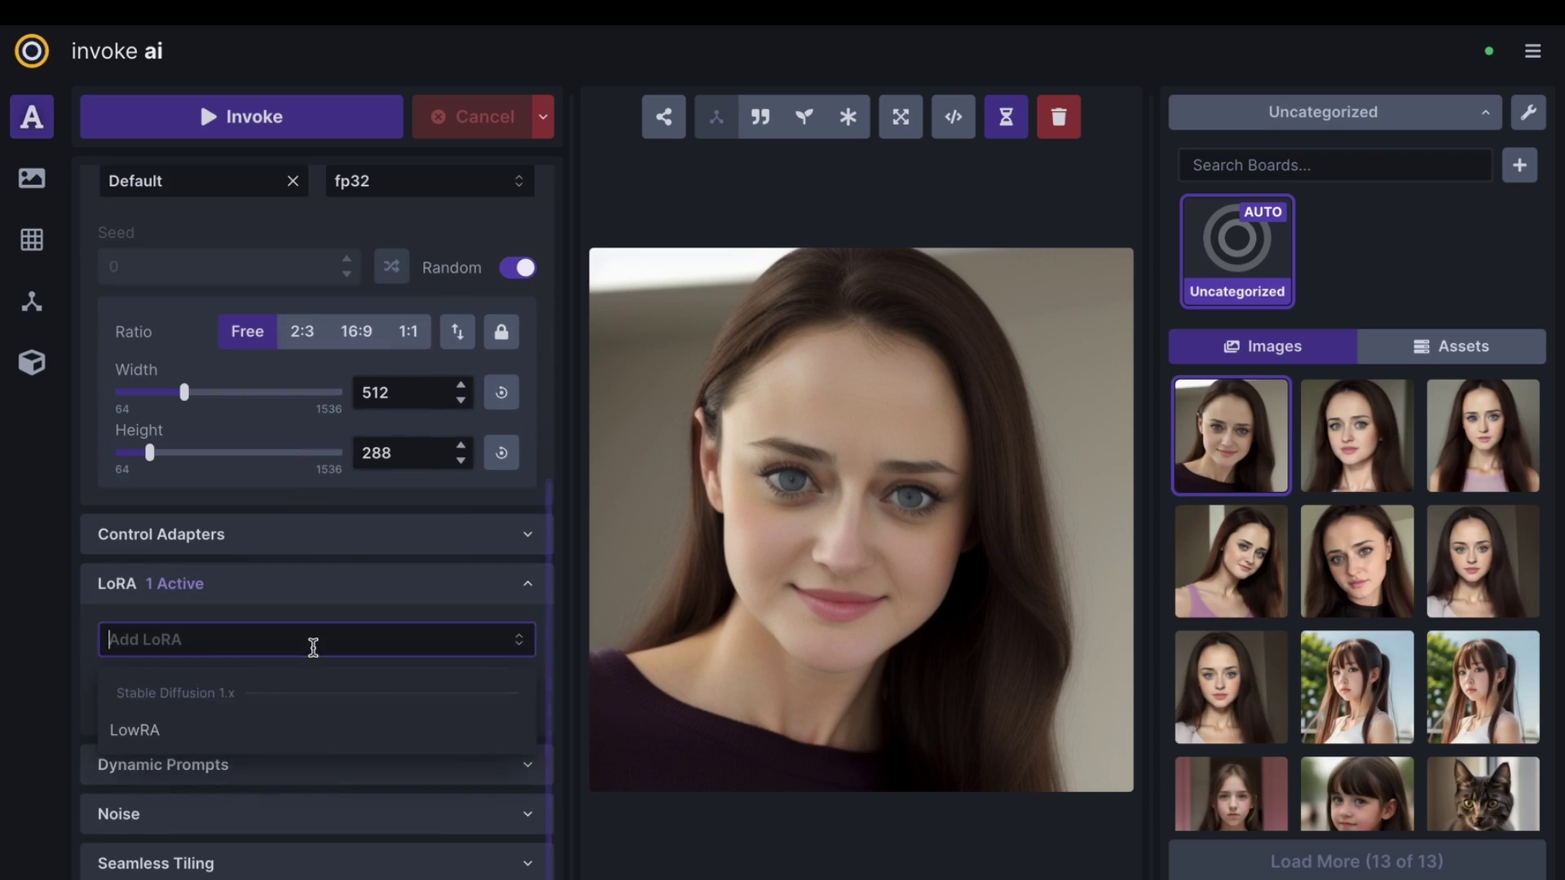
click(323, 743)
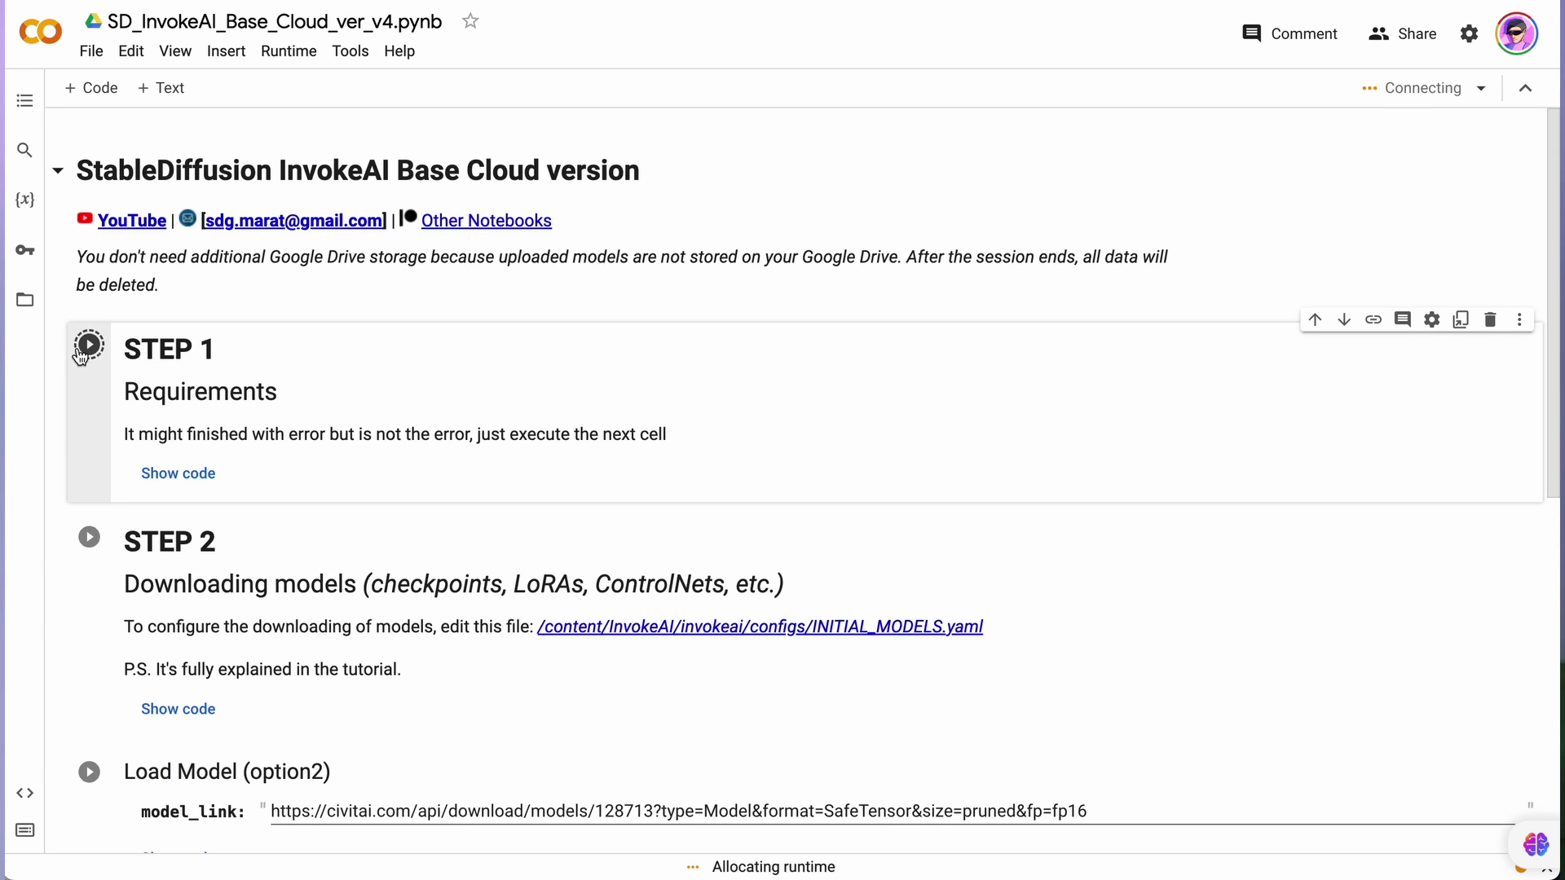
Step: Queue the STEP 2 model download and Load Model (option2) cells
scroll(236, 374, down, 3)
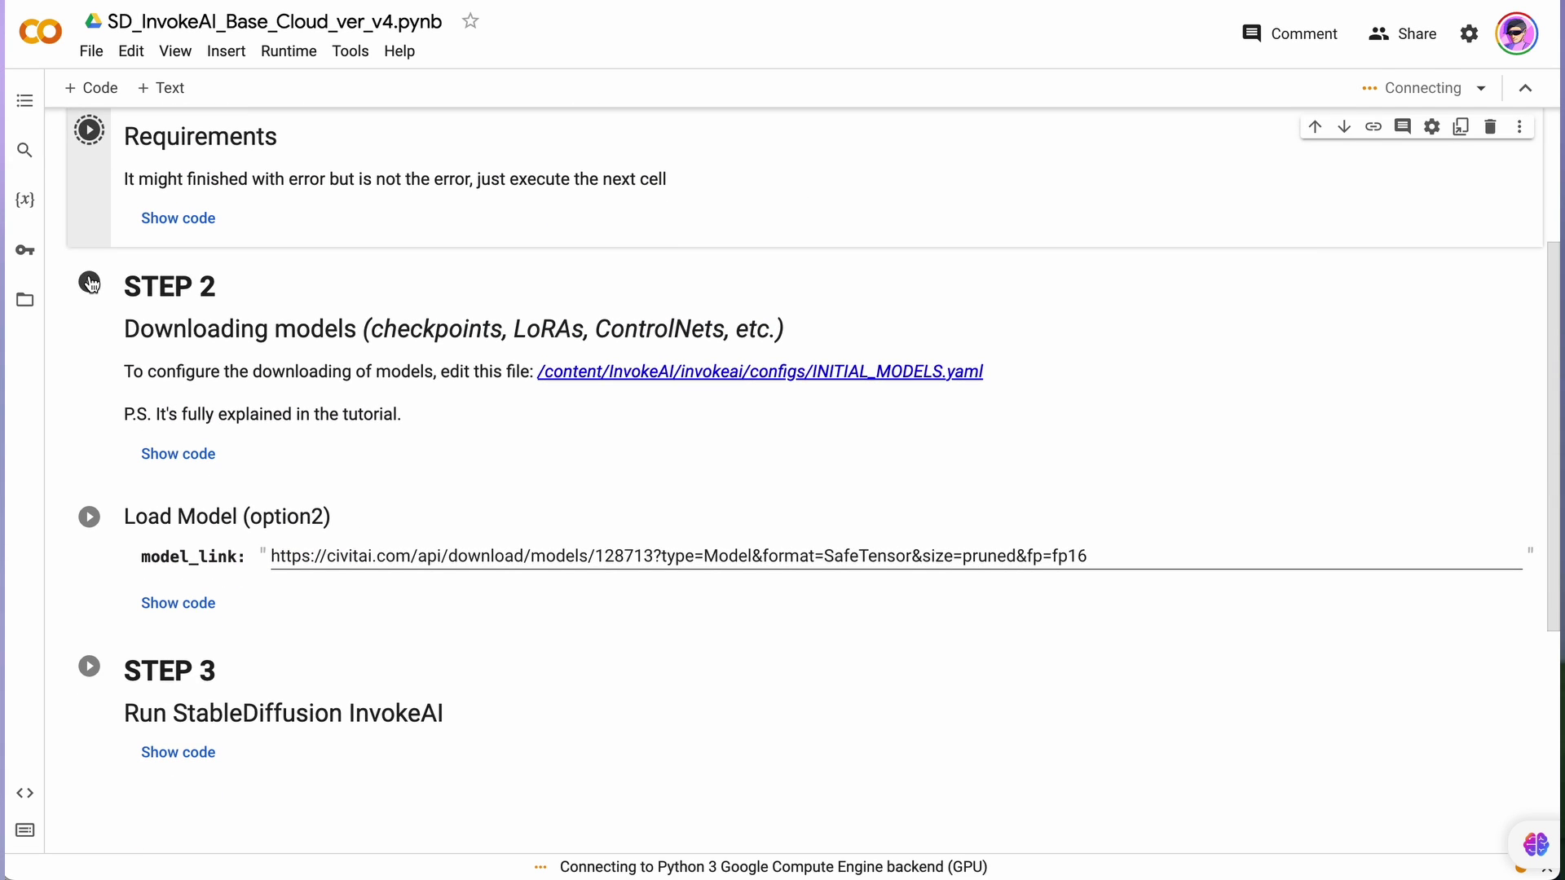
click(90, 283)
scroll(293, 516, down, 3)
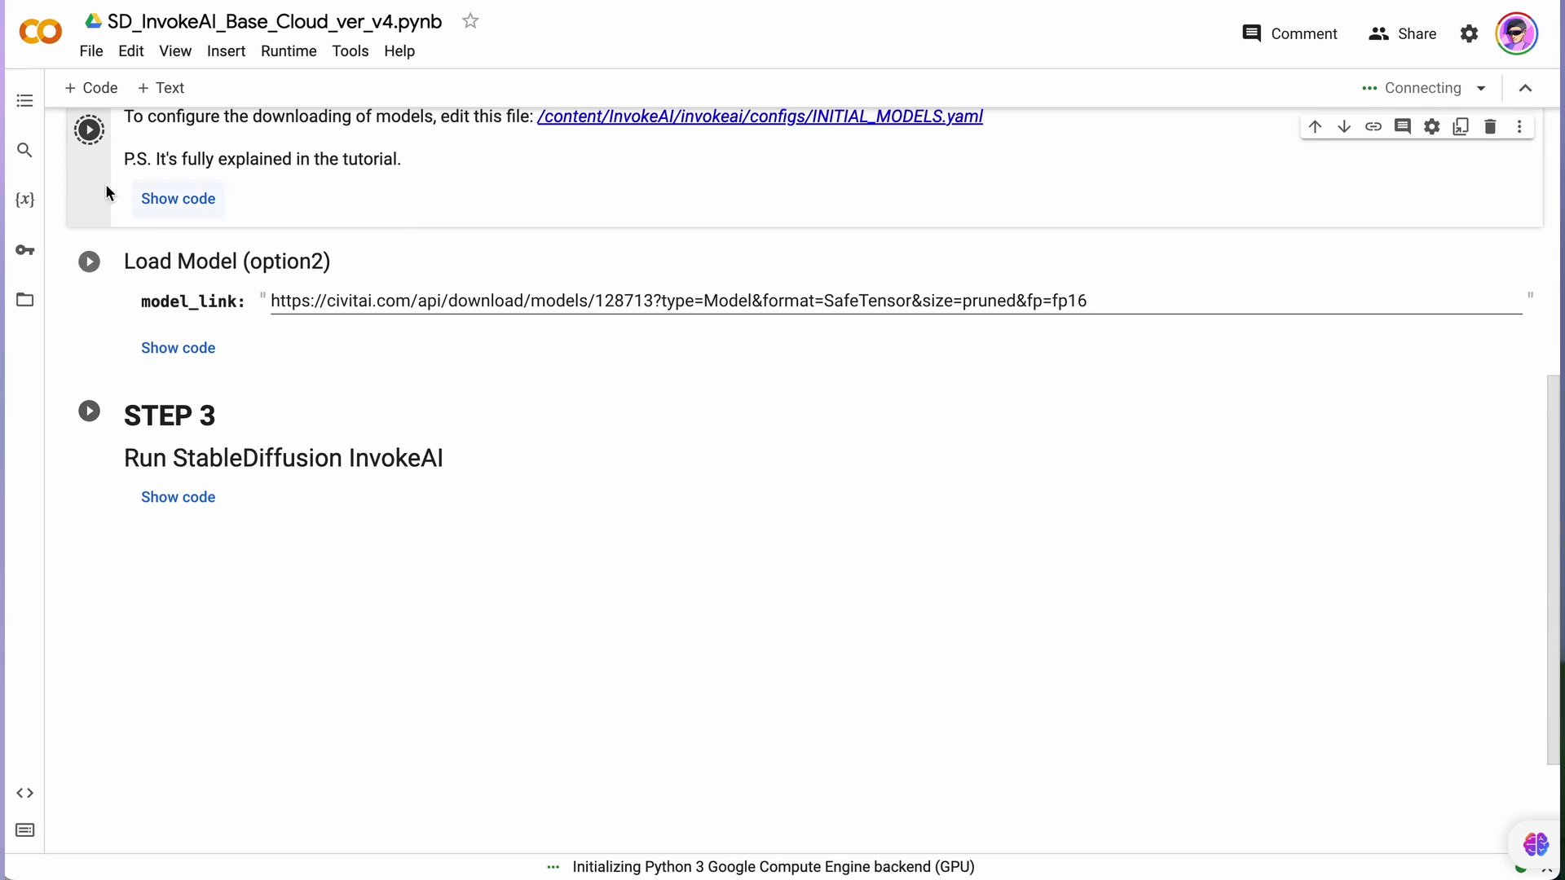
click(88, 261)
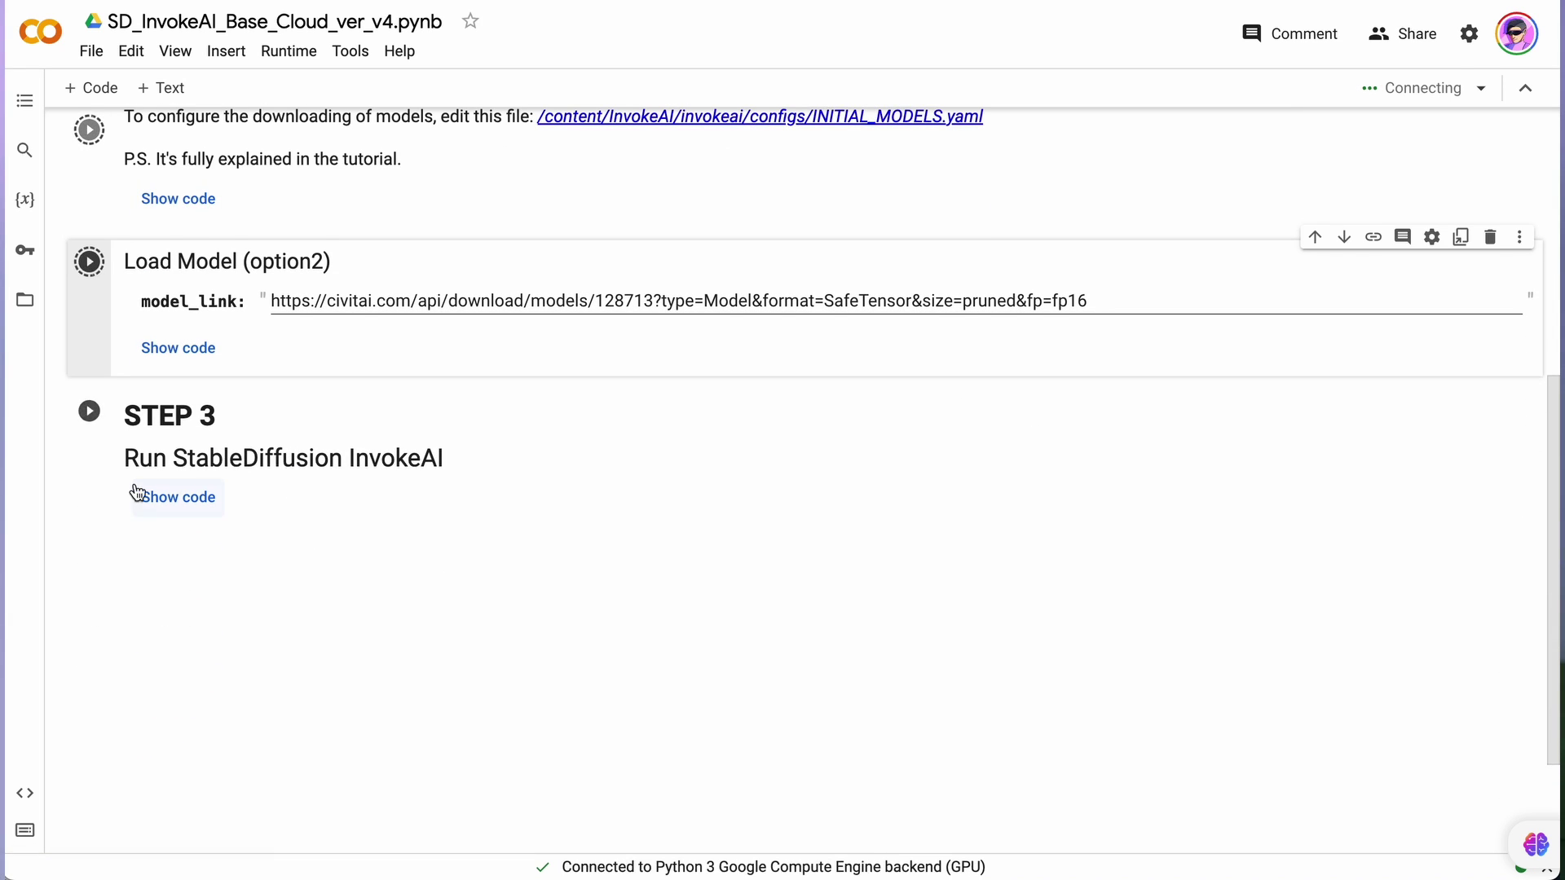
scroll(133, 490, down, 2)
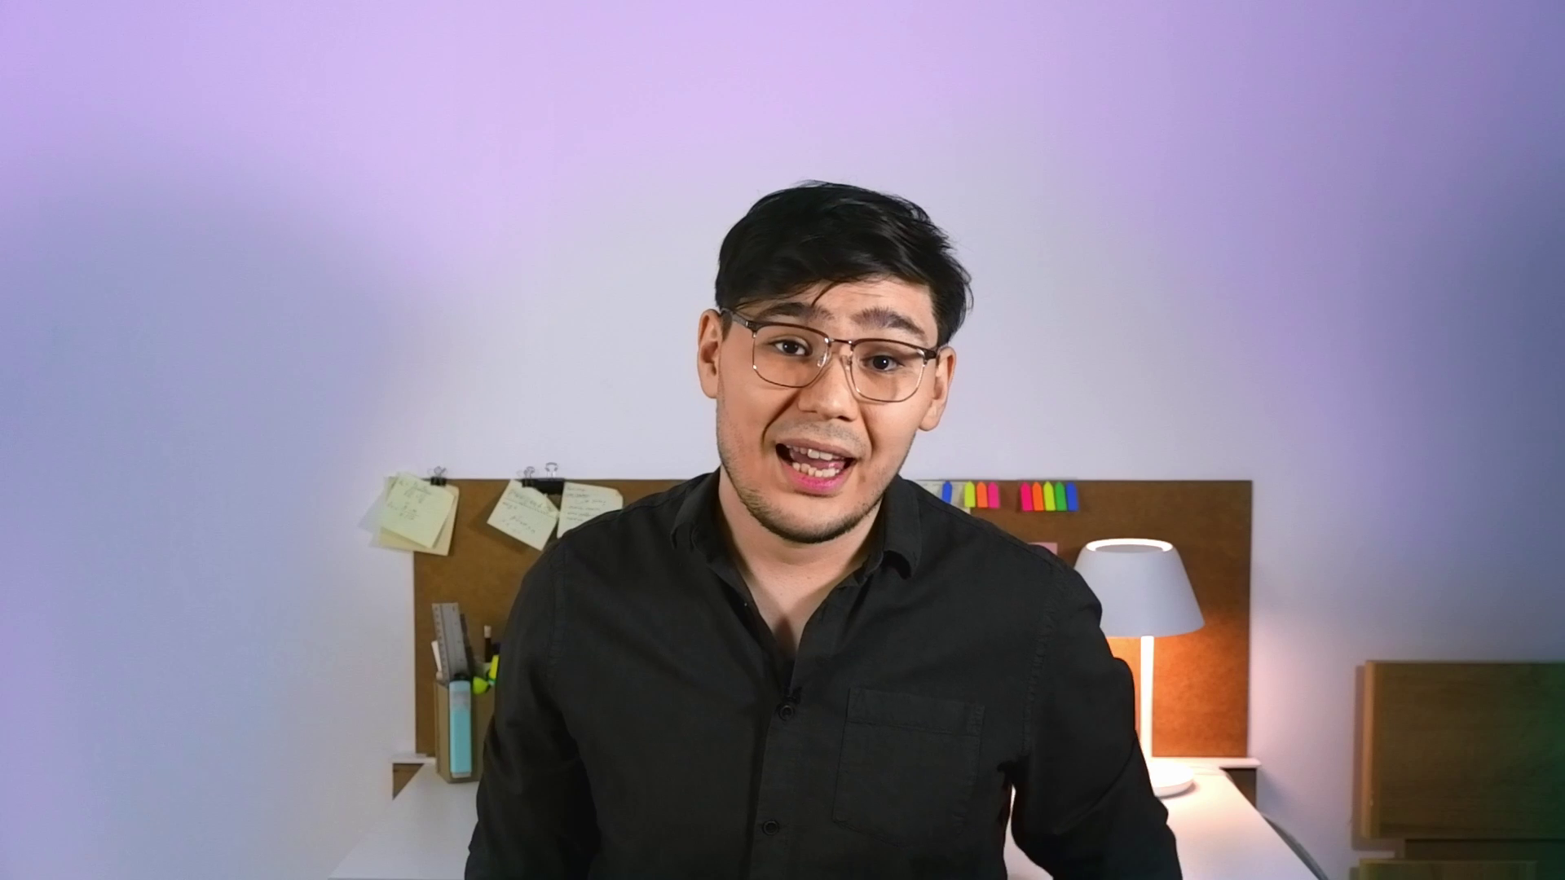